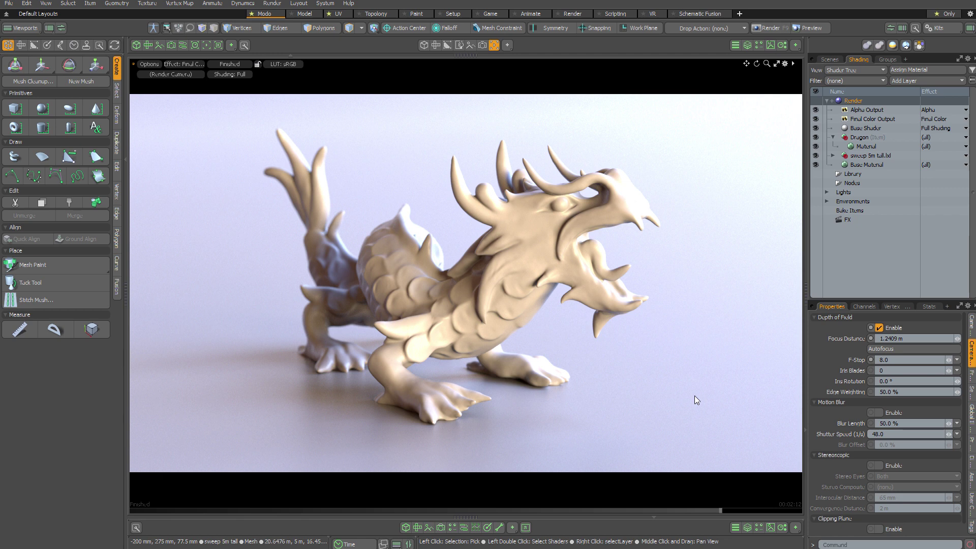
Open the VizPak SSS kit browser over the render and browse to its Principled presets folder.
left_click(937, 28)
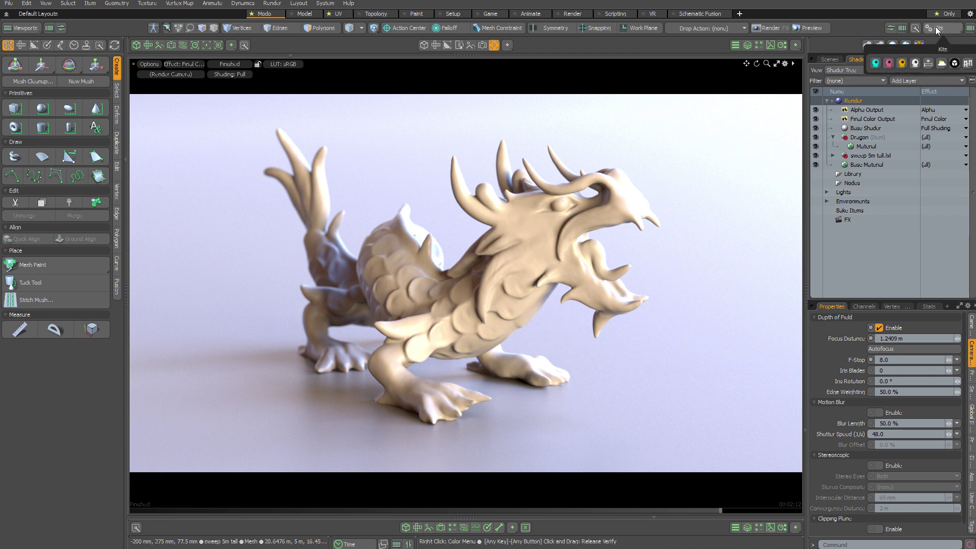
left_click_drag(920, 55, 749, 68)
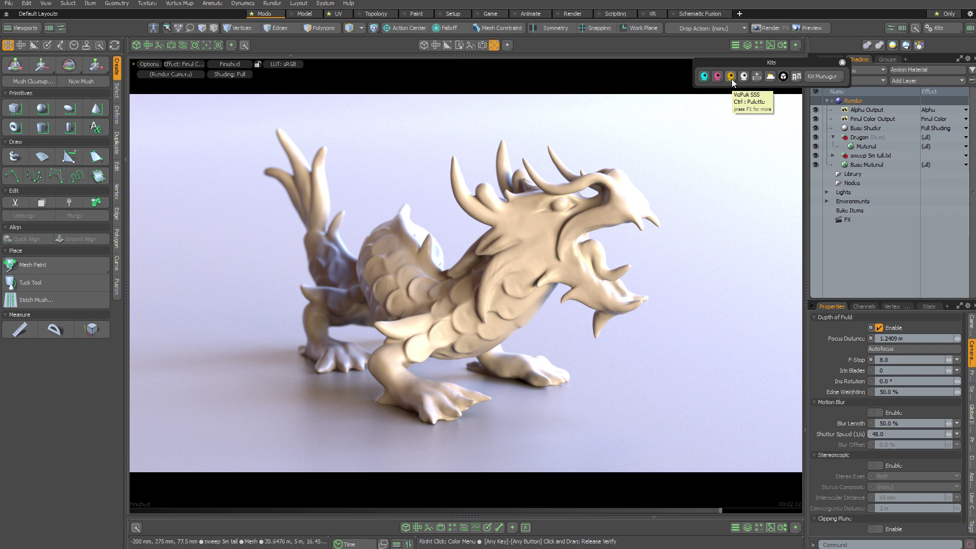
left_click(731, 77)
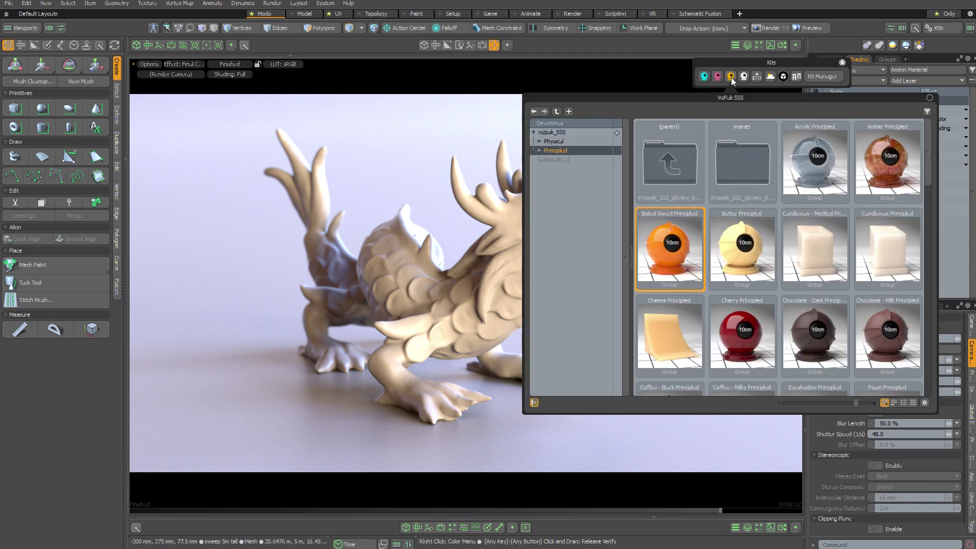
left_click_drag(586, 98, 223, 111)
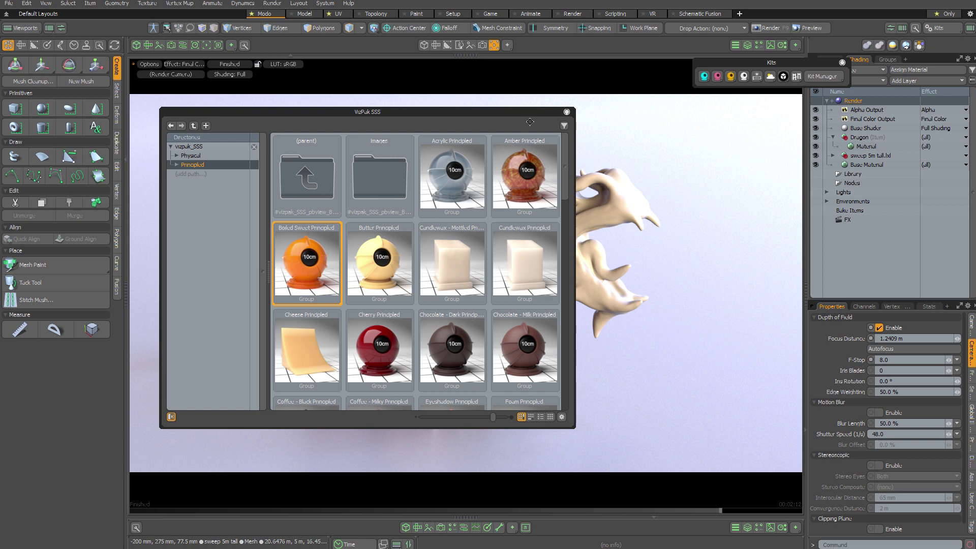
left_click(192, 156)
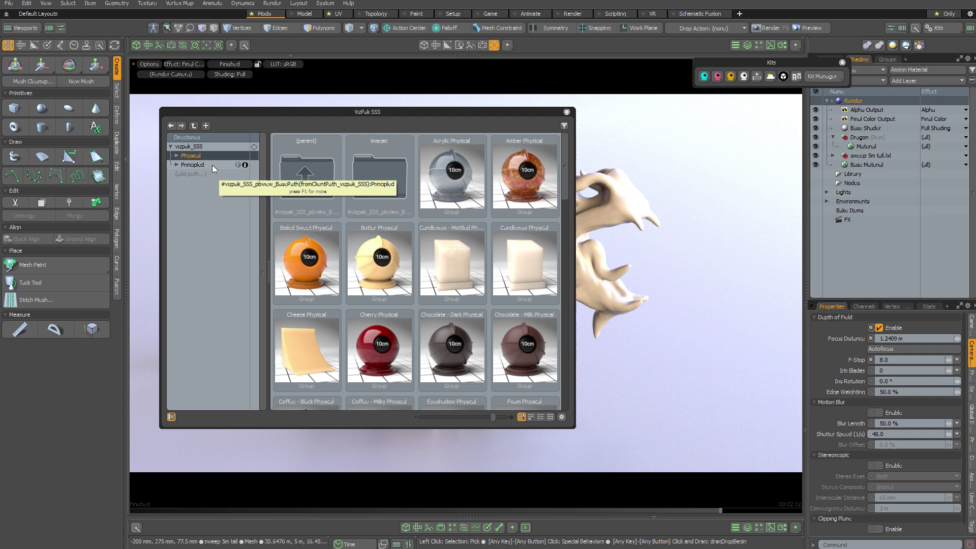
left_click(191, 164)
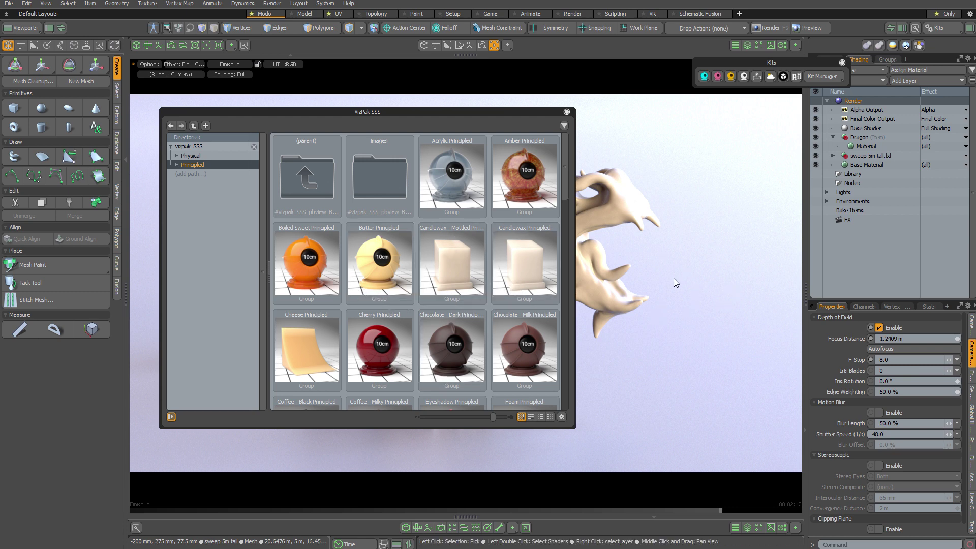
Apply Amber Principled to the dragon, then layer Boiled Sweet Principled onto the Dragon group.
left_click_drag(523, 178, 627, 226)
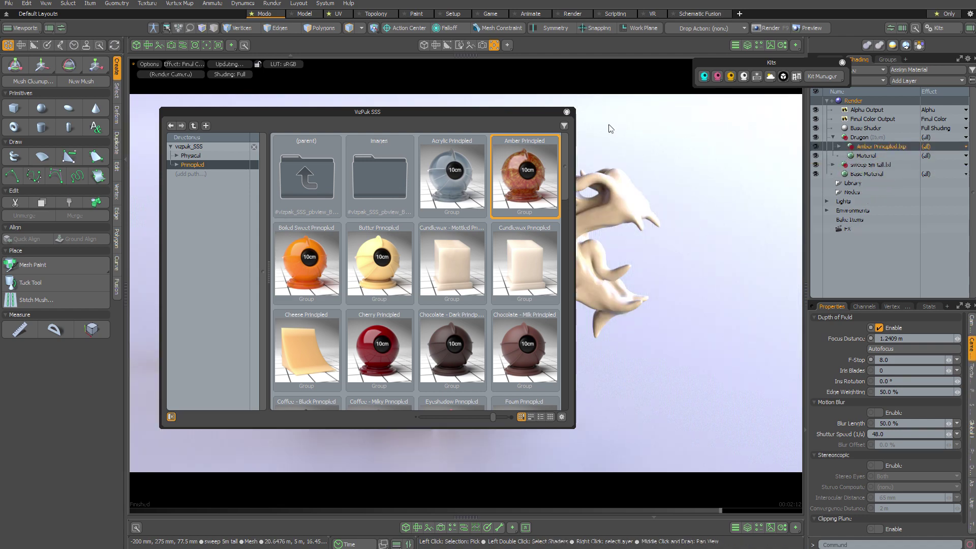
left_click(566, 111)
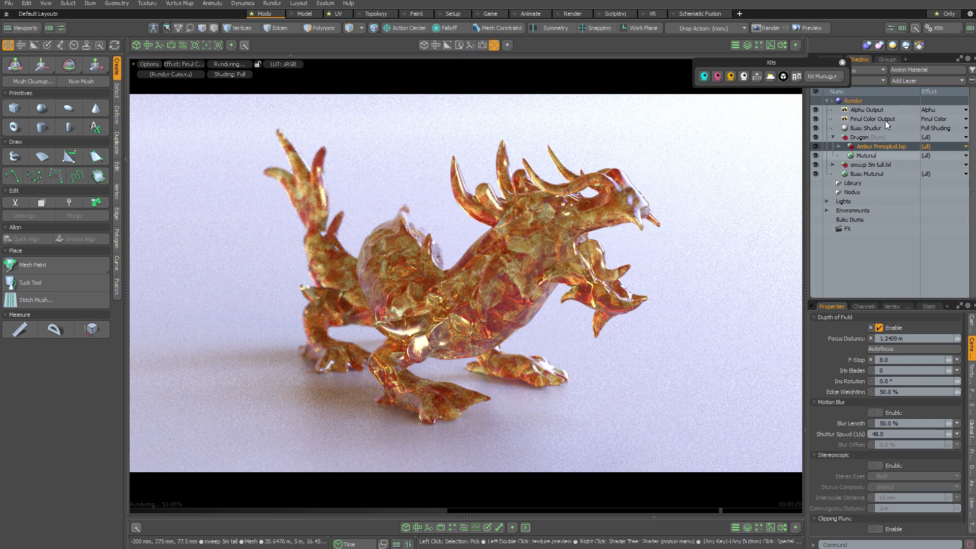
left_click(730, 75)
left_click_drag(672, 88, 364, 88)
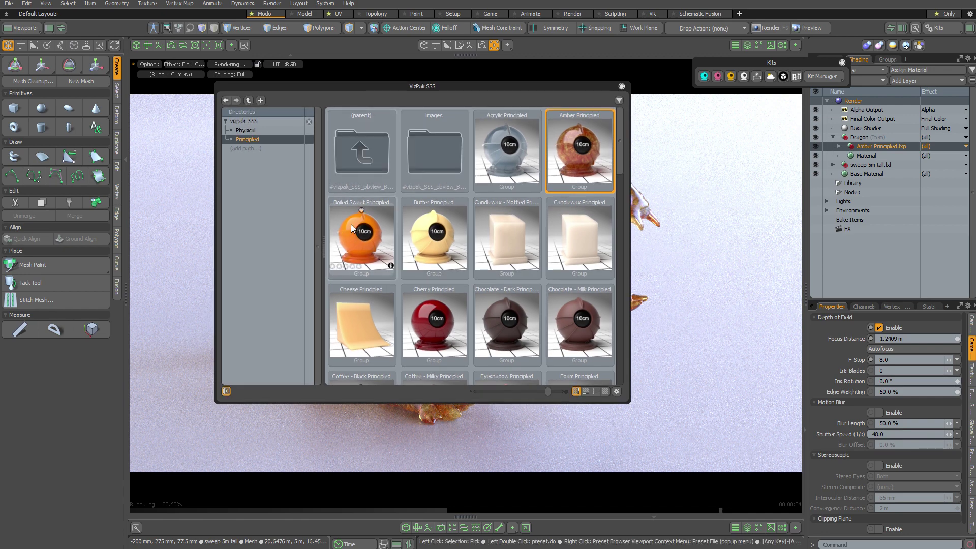
left_click_drag(370, 241, 861, 146)
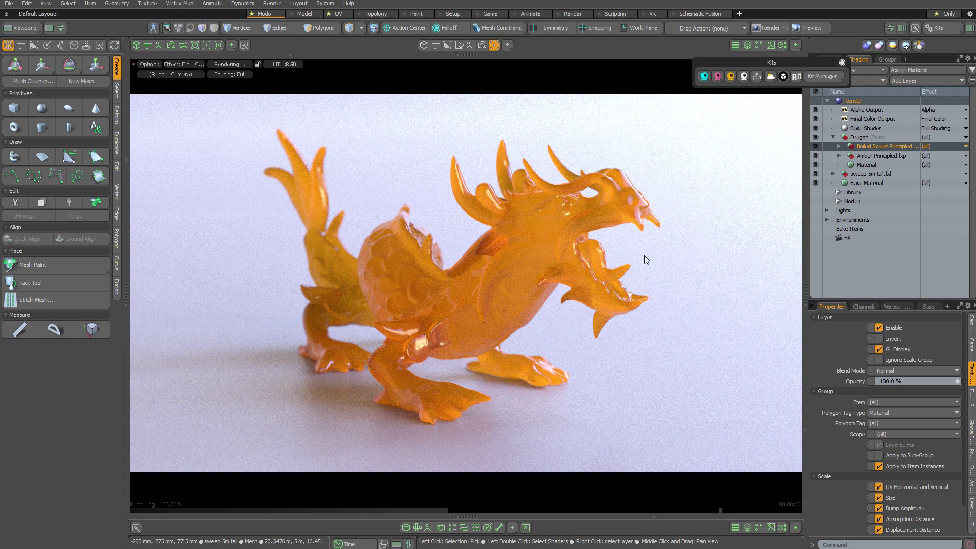
Apply the Candlewax - Mottled preset to the dragon from the VizPak SSS browser.
left_click(731, 76)
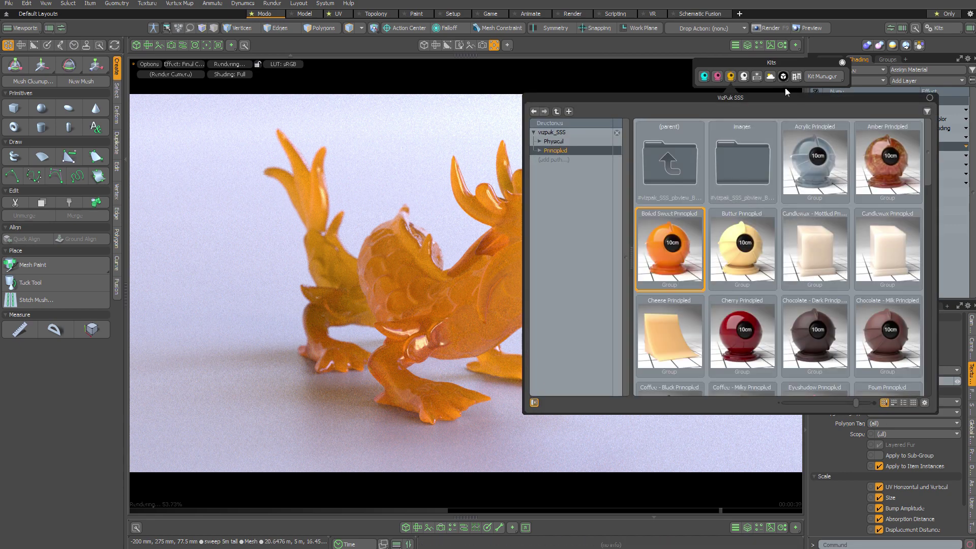
left_click_drag(785, 96, 530, 80)
left_click_drag(553, 230, 864, 147)
left_click(674, 80)
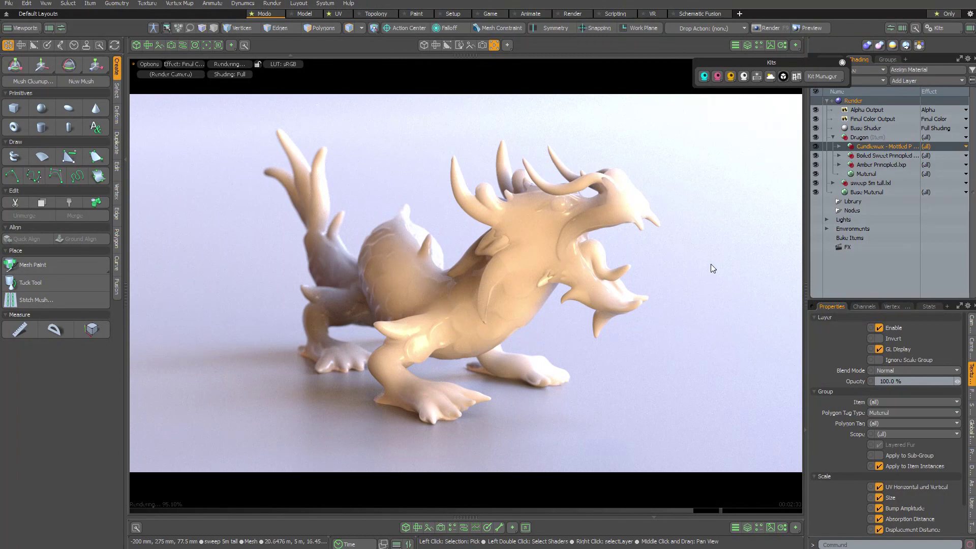
Layer Chocolate - Dark Principled onto the Dragon group to turn it dark brown.
left_click(730, 79)
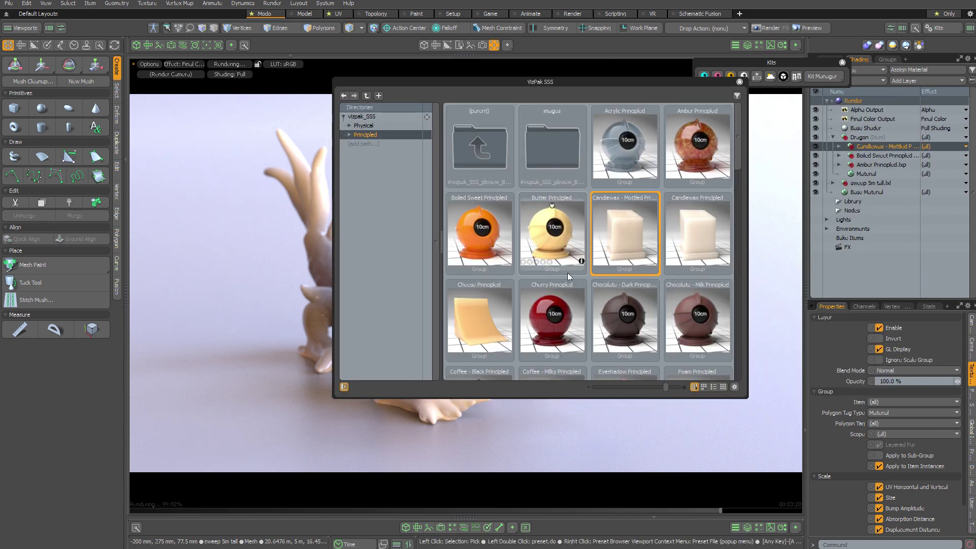
left_click_drag(621, 318, 852, 139)
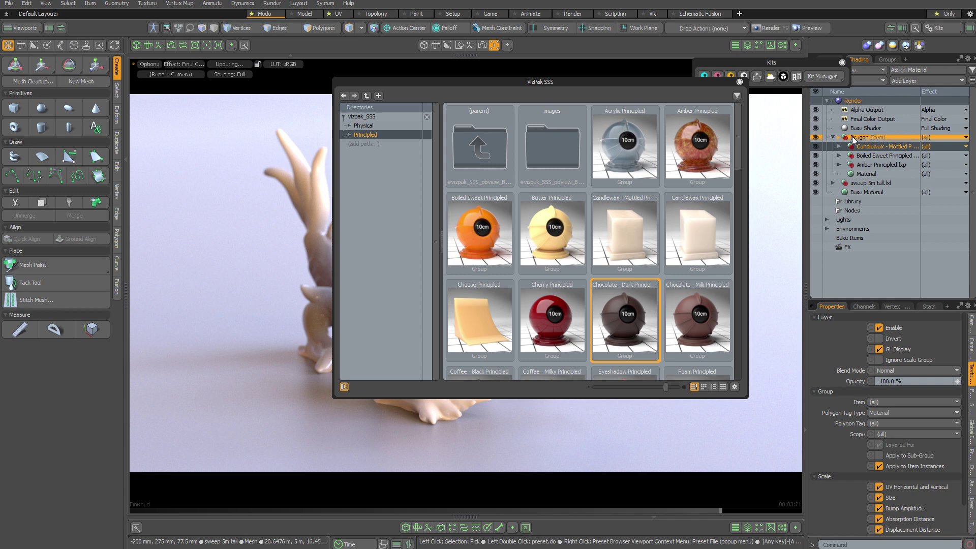
left_click(740, 82)
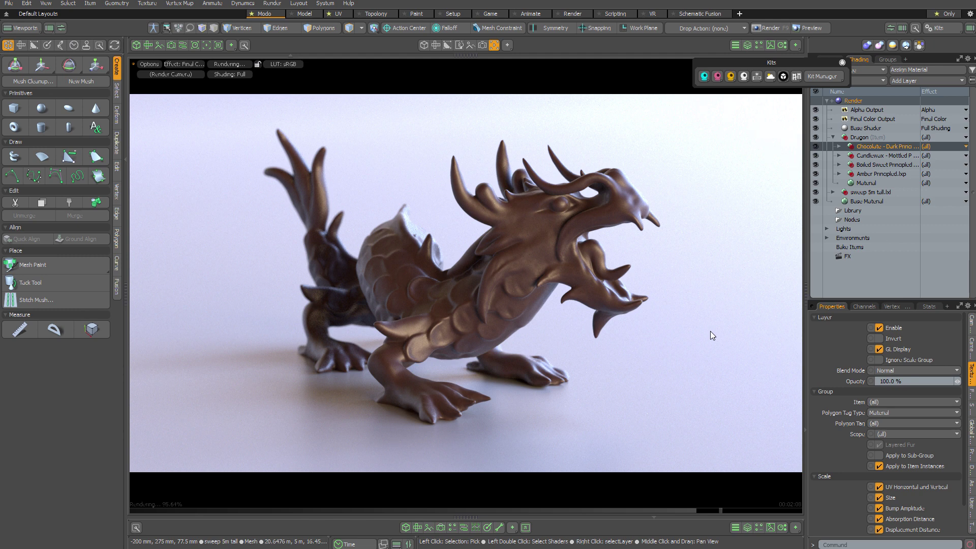
Apply the Jade Principled preset from the VizPak SSS browser to the Dragon group.
left_click(730, 76)
left_click_drag(915, 97, 702, 91)
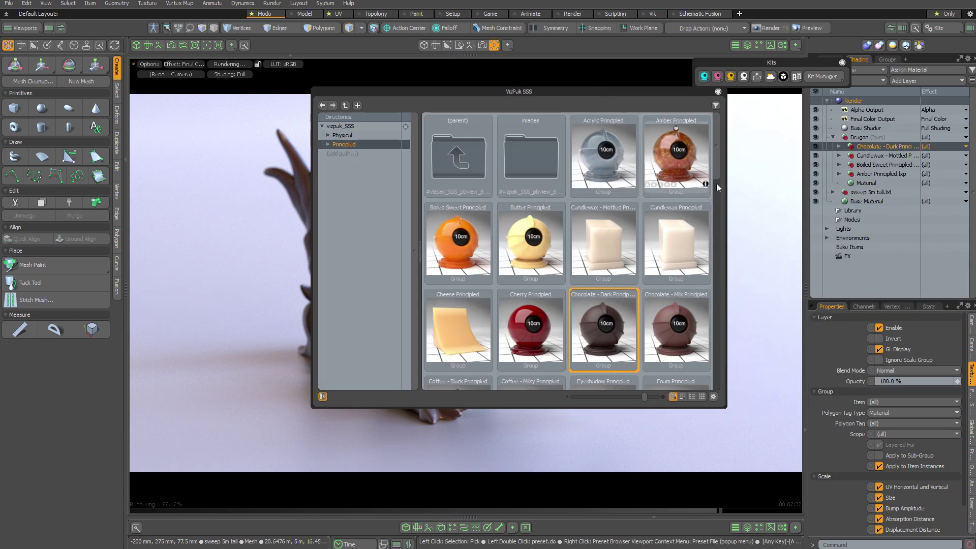
left_click_drag(716, 161, 713, 220)
left_click_drag(603, 254, 862, 141)
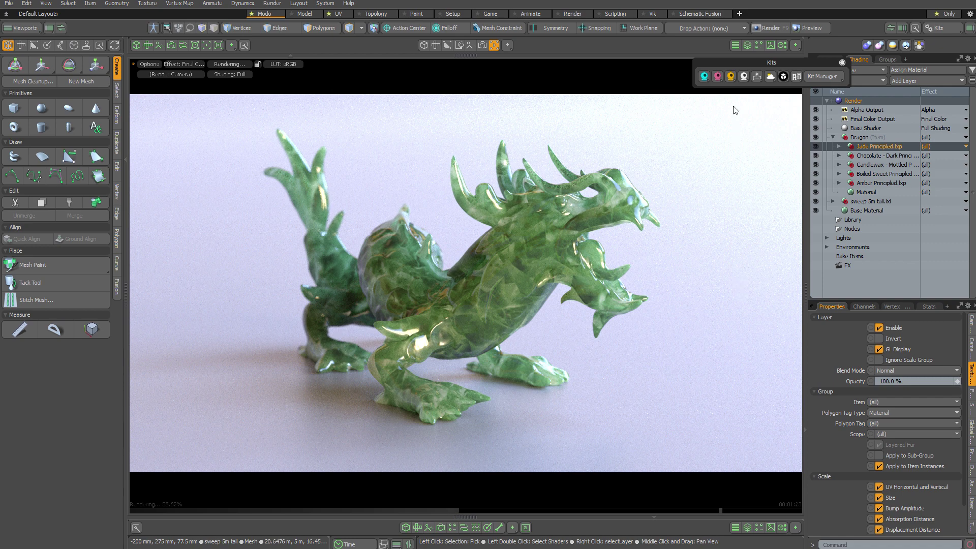
Scroll to Rubber - Soft Principled and apply it to the Dragon group.
left_click(731, 77)
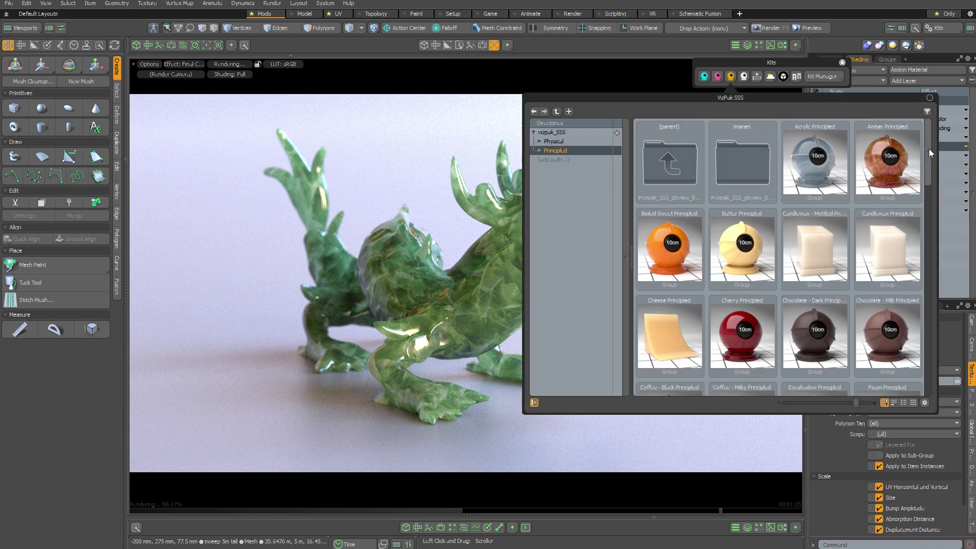
left_click_drag(929, 149, 928, 379)
left_click_drag(732, 97, 498, 79)
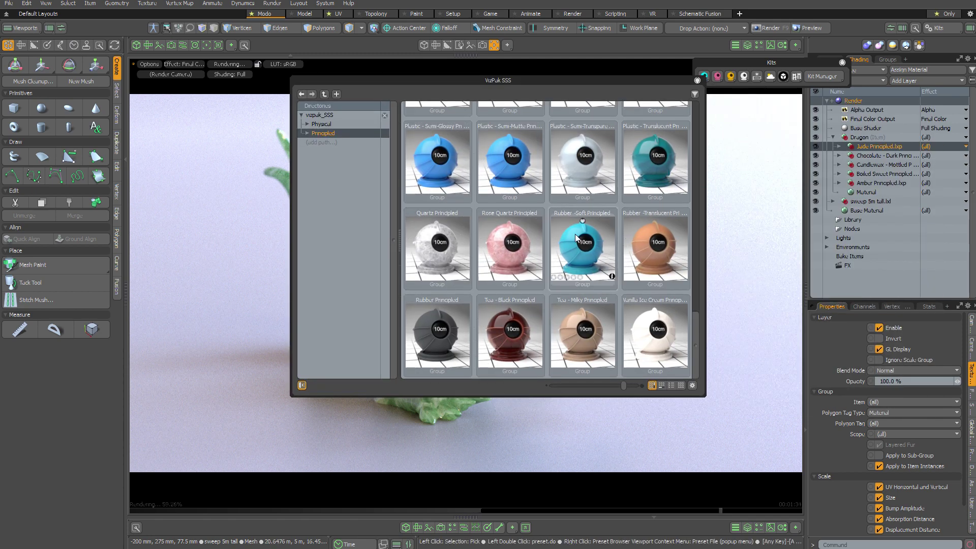
left_click_drag(582, 249, 870, 146)
left_click(697, 80)
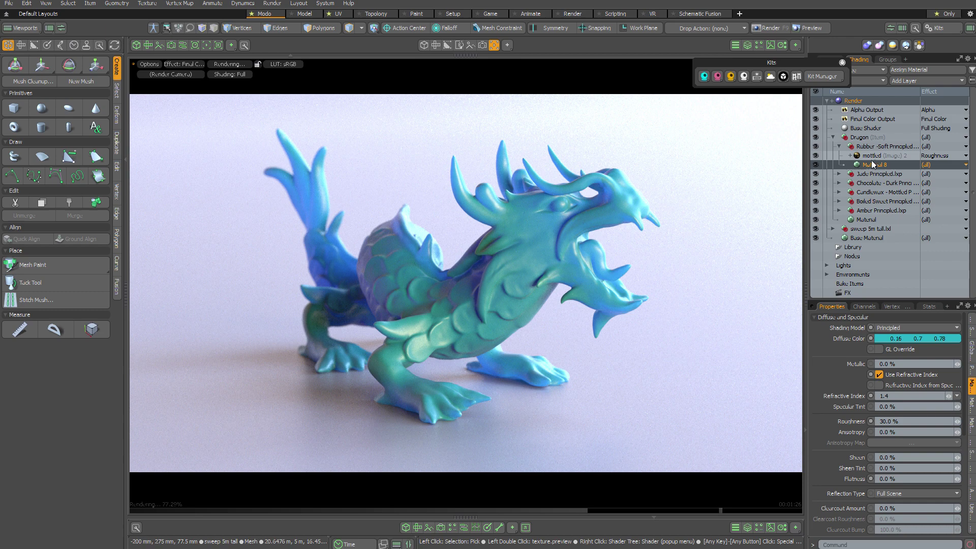
Shift the Subsurface Color hue to about 184°, giving teal 0.16, 0.74, 0.78.
left_click(973, 407)
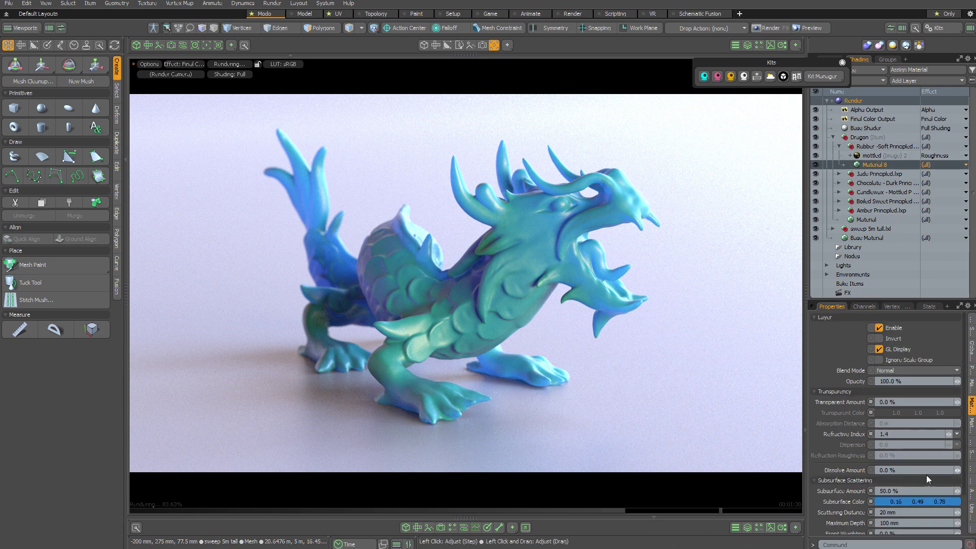
left_click(905, 502)
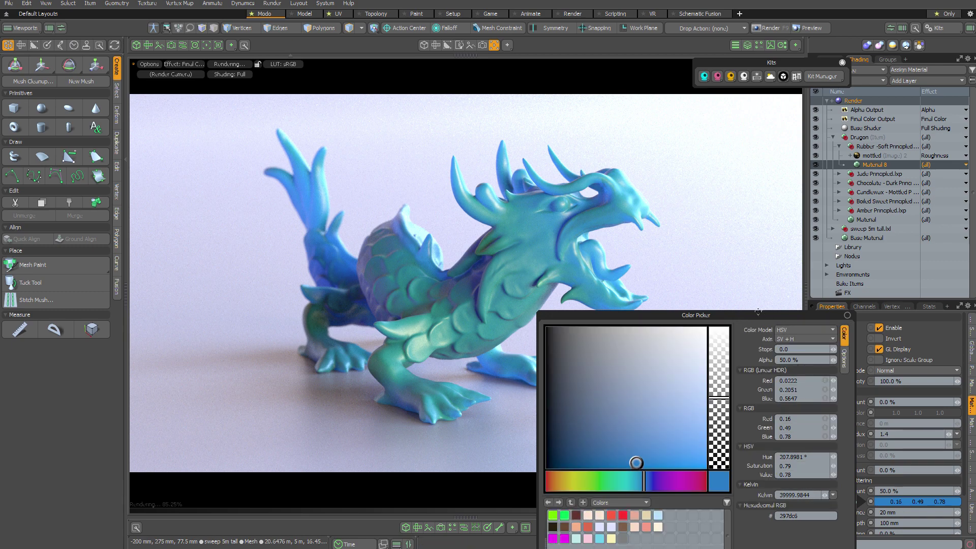
left_click_drag(757, 313, 788, 190)
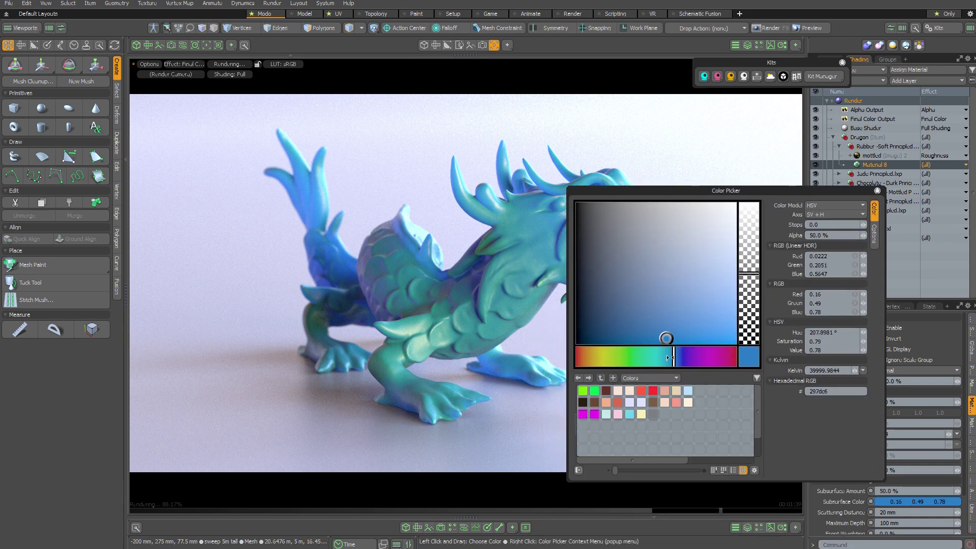
left_click(667, 357)
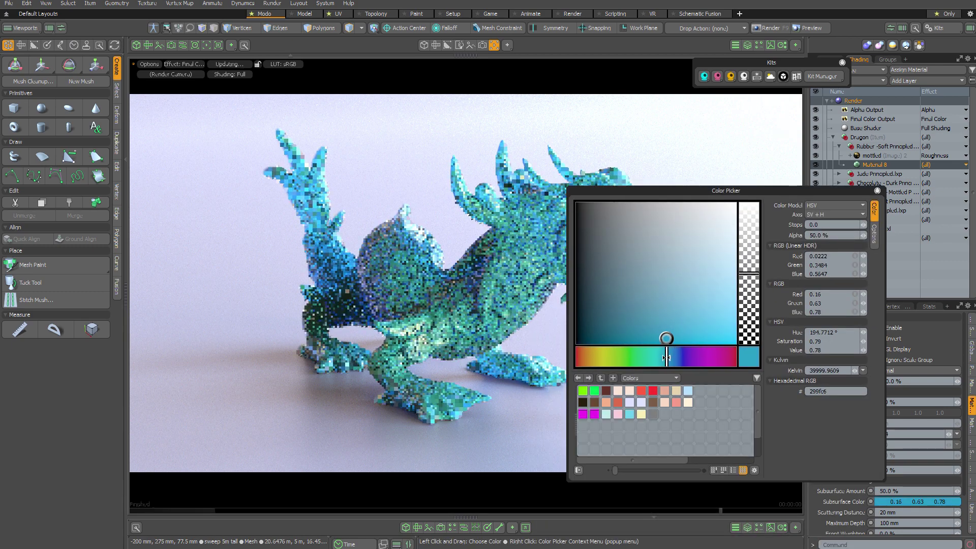
left_click_drag(667, 357, 660, 357)
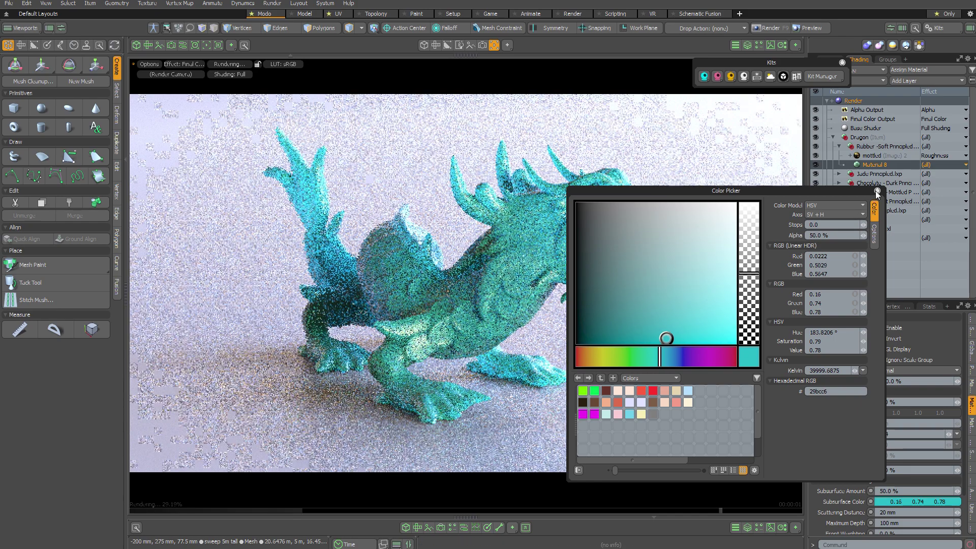
left_click(877, 191)
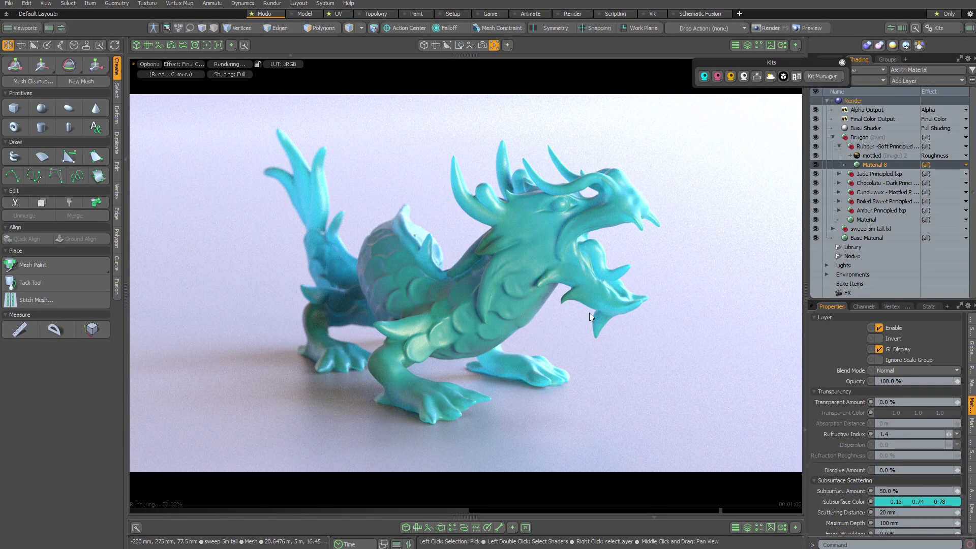
Enter a Subsurface Amount of 25%, then change it to 75%.
double_click(880, 491)
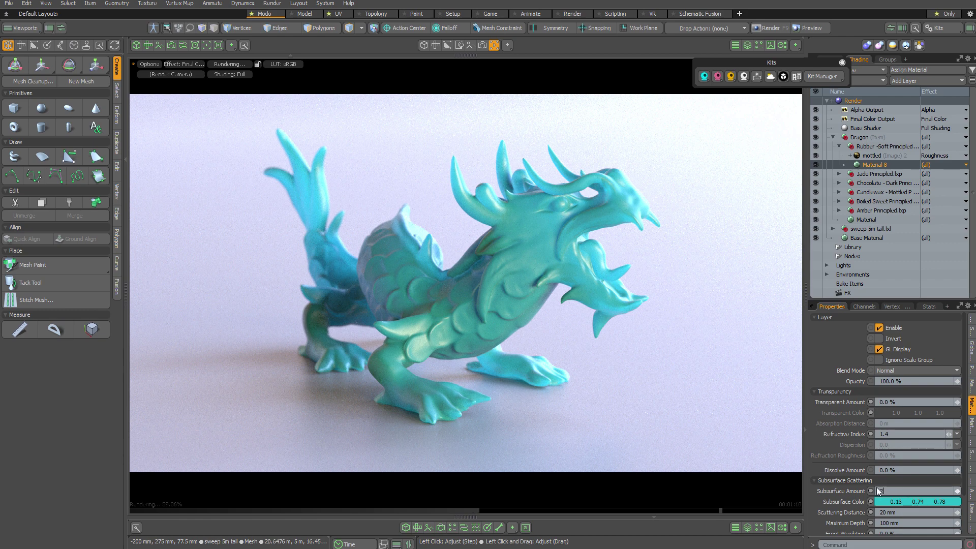
type("25")
key("Return")
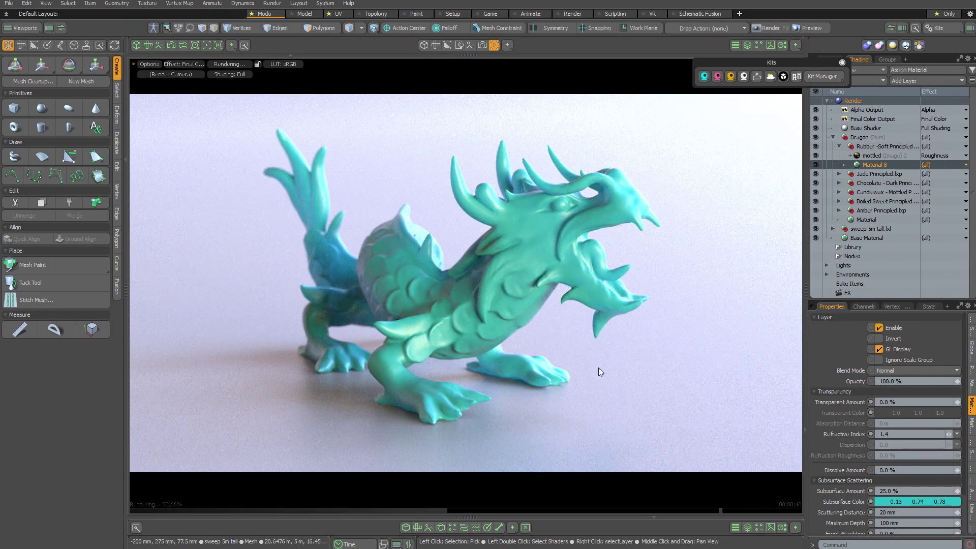
double_click(881, 491)
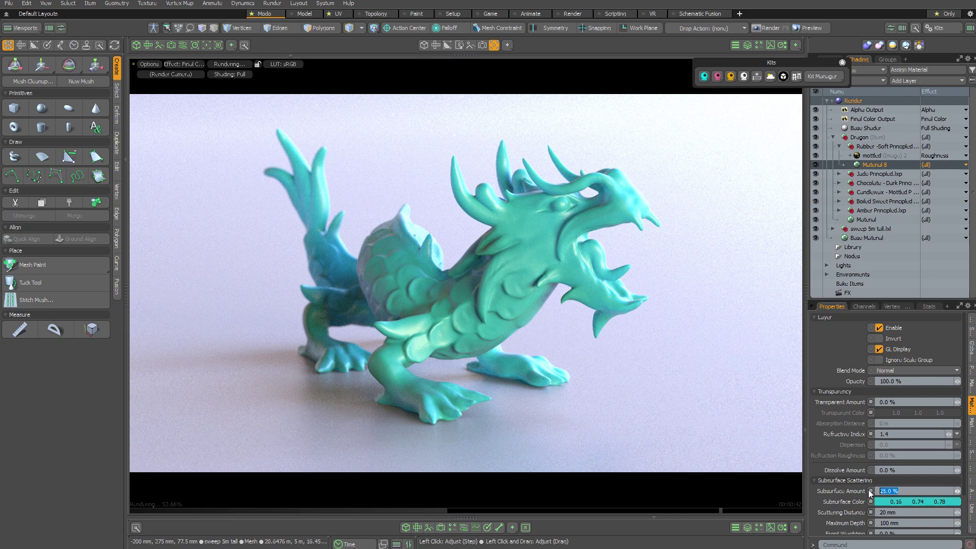
type("75")
key("Return")
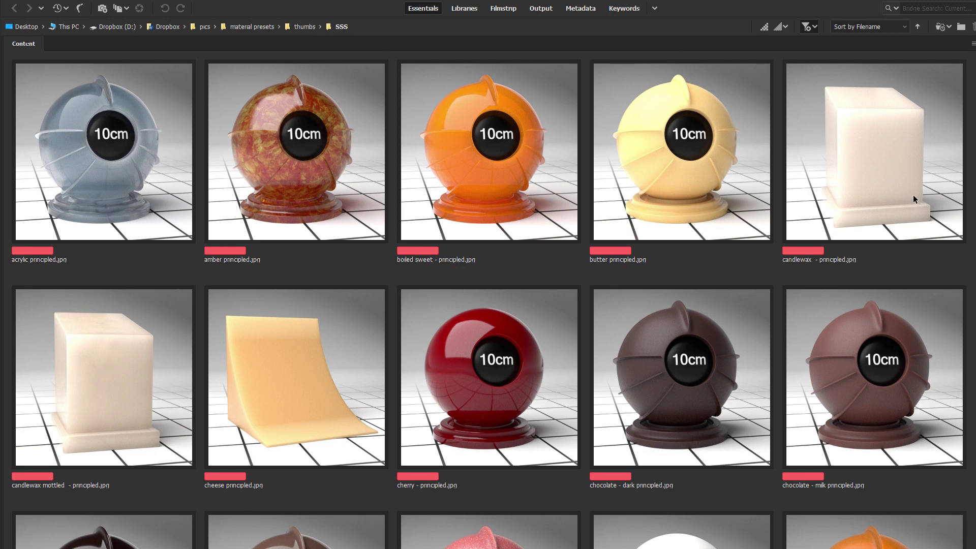
Scroll through the SSS thumbnails from acrylic down to vanilla ice cream and back up.
scroll(489, 300, "down", 4)
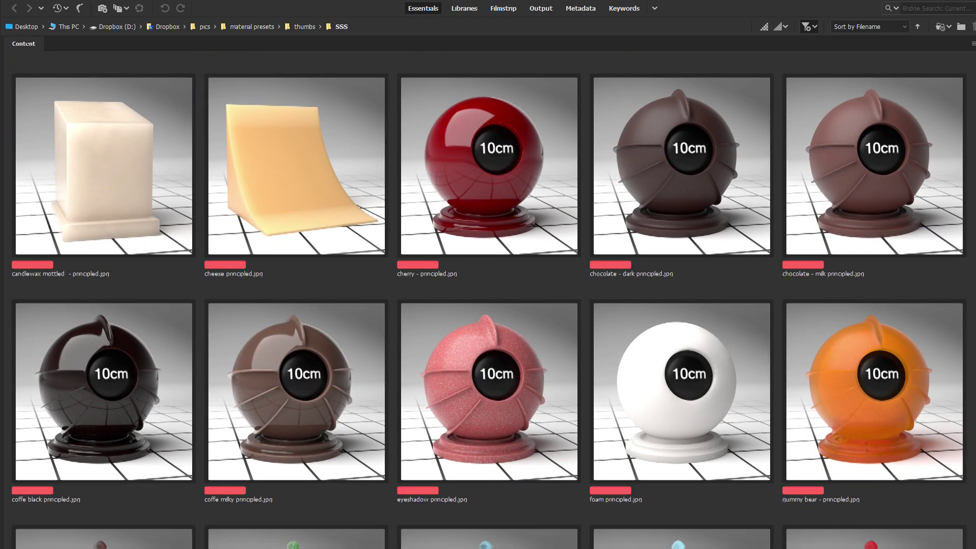
scroll(489, 300, "down", 3)
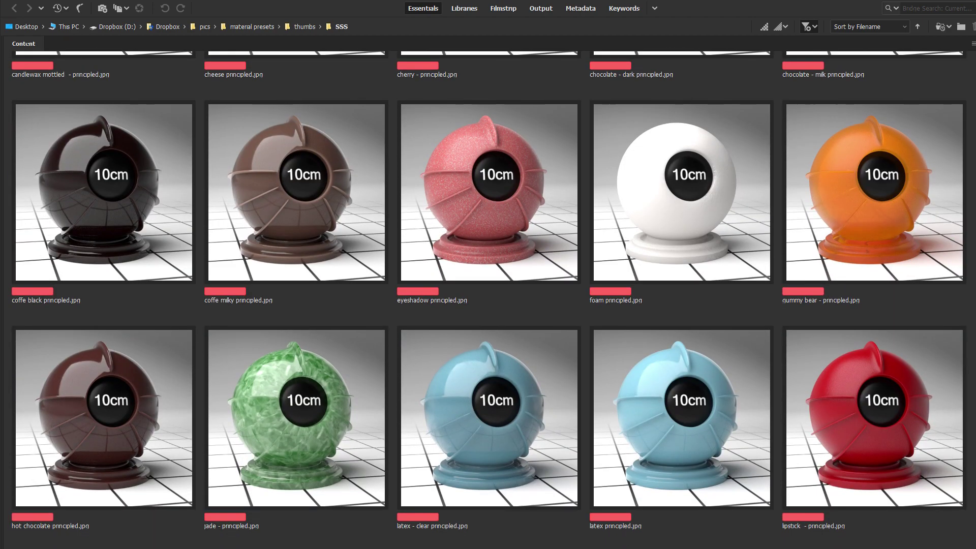
scroll(489, 300, "down", 4)
scroll(489, 300, "down", 2)
scroll(973, 422, "down", 6)
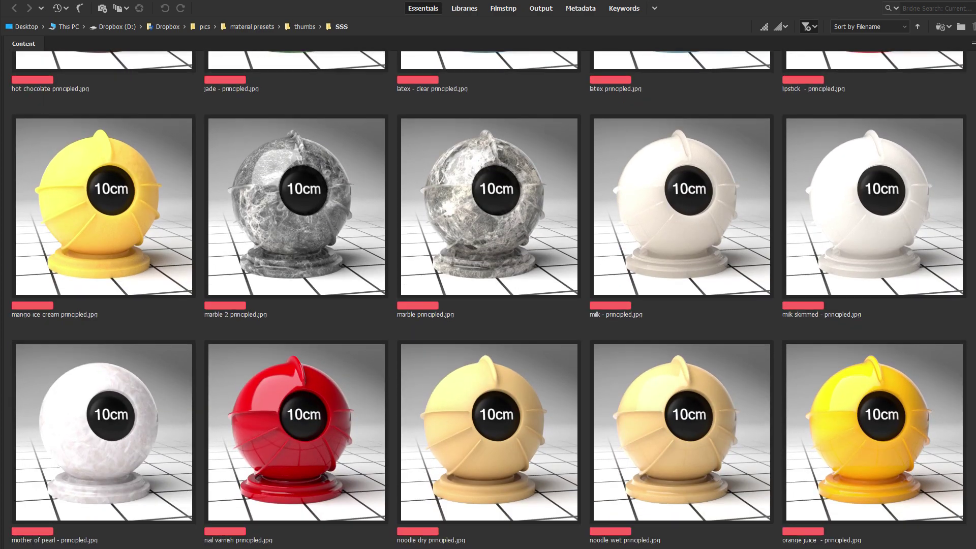
scroll(973, 423, "down", 7)
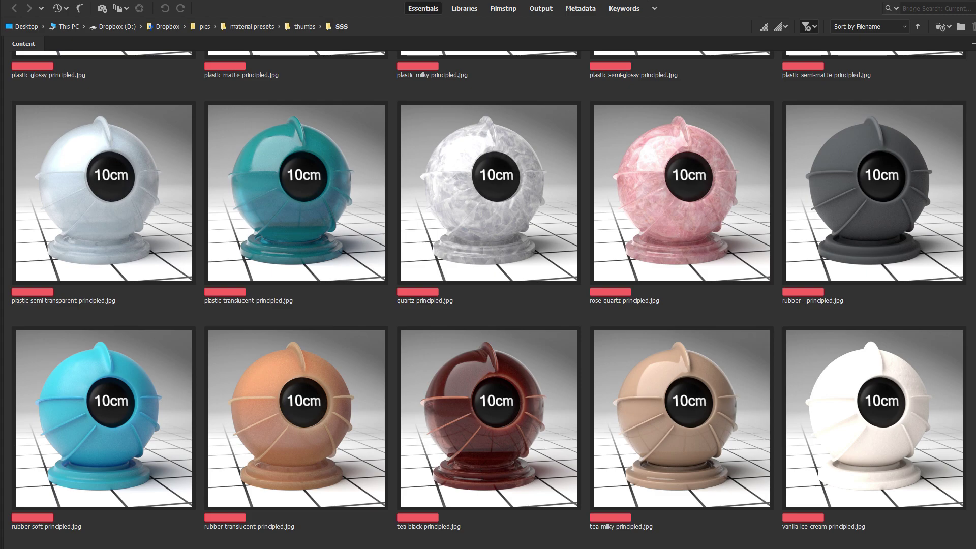
scroll(488, 300, "up", 10)
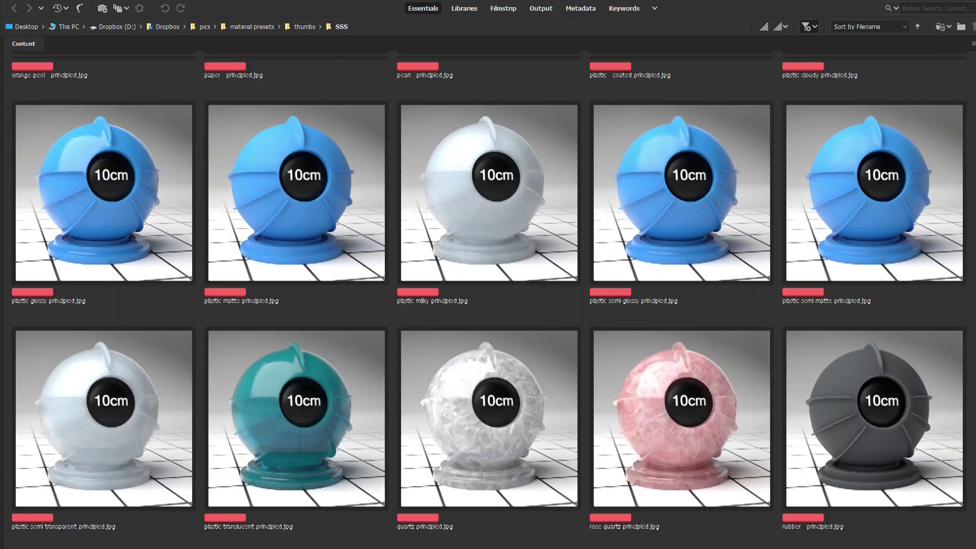
scroll(488, 300, "up", 15)
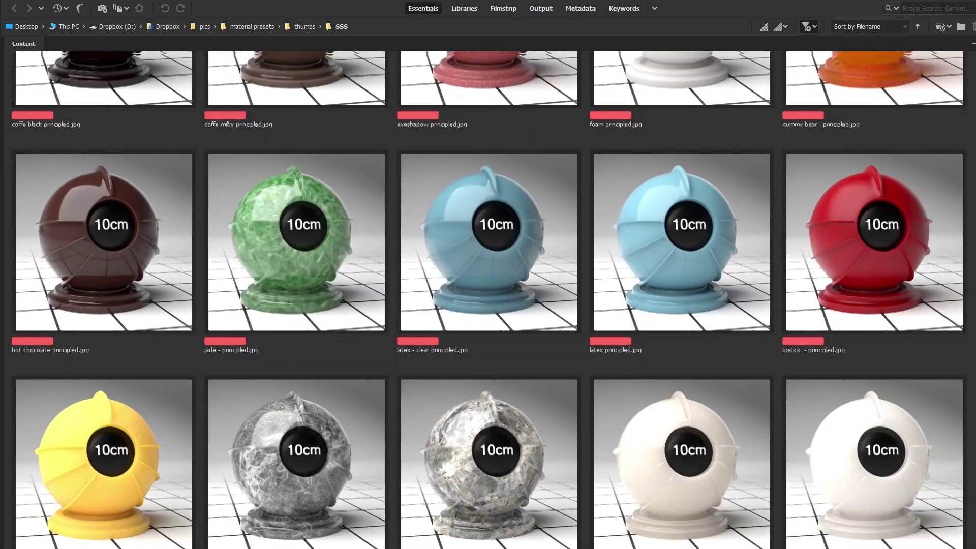